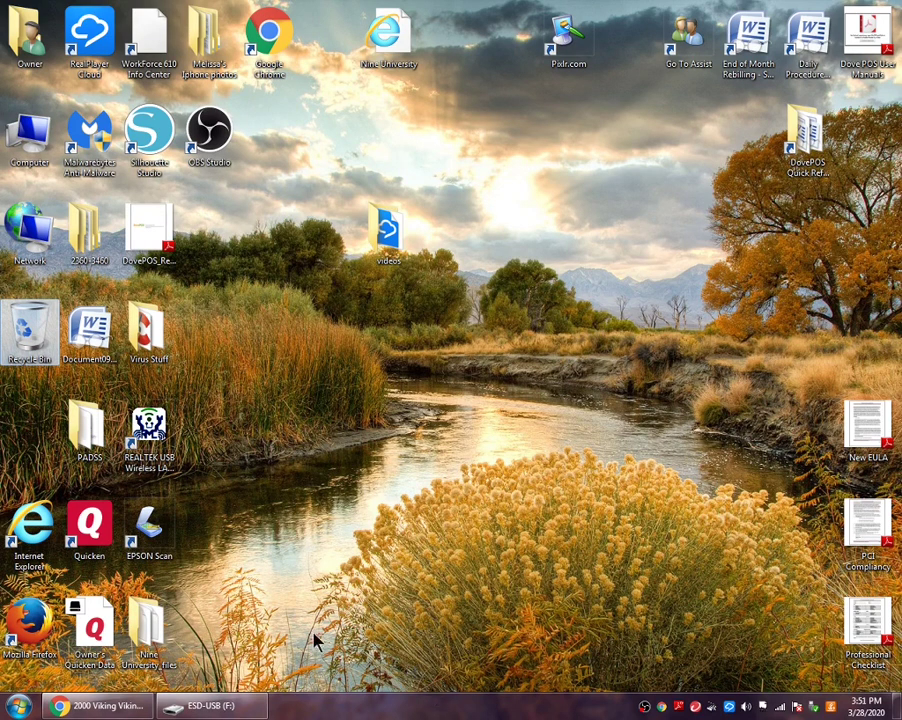
# Restore the ESD-USB (F:) window and go back to the Computer list of drives.
pyautogui.click(232, 707)
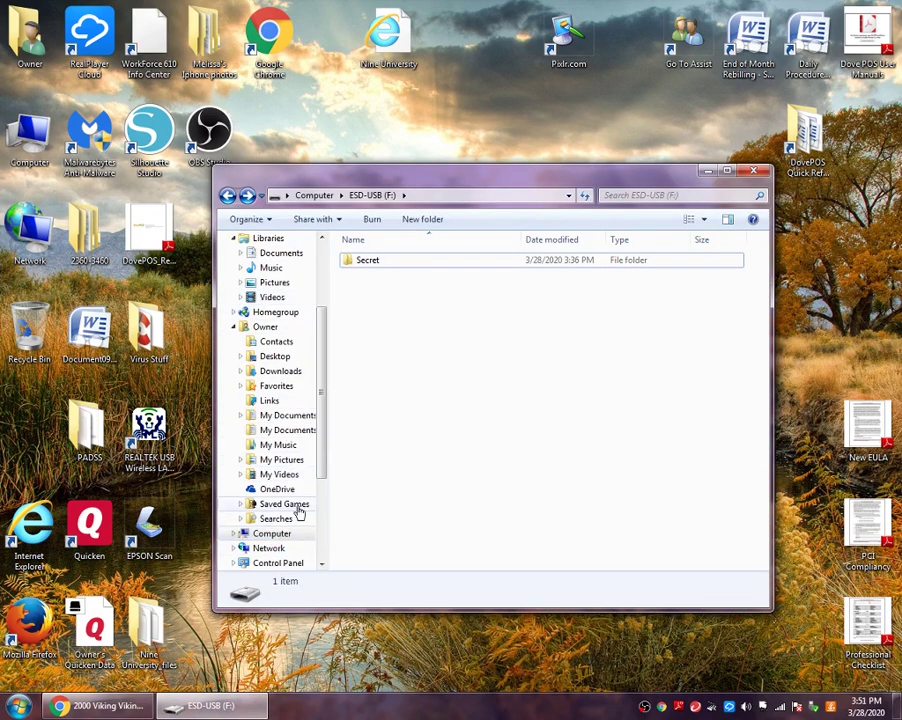
pyautogui.click(226, 196)
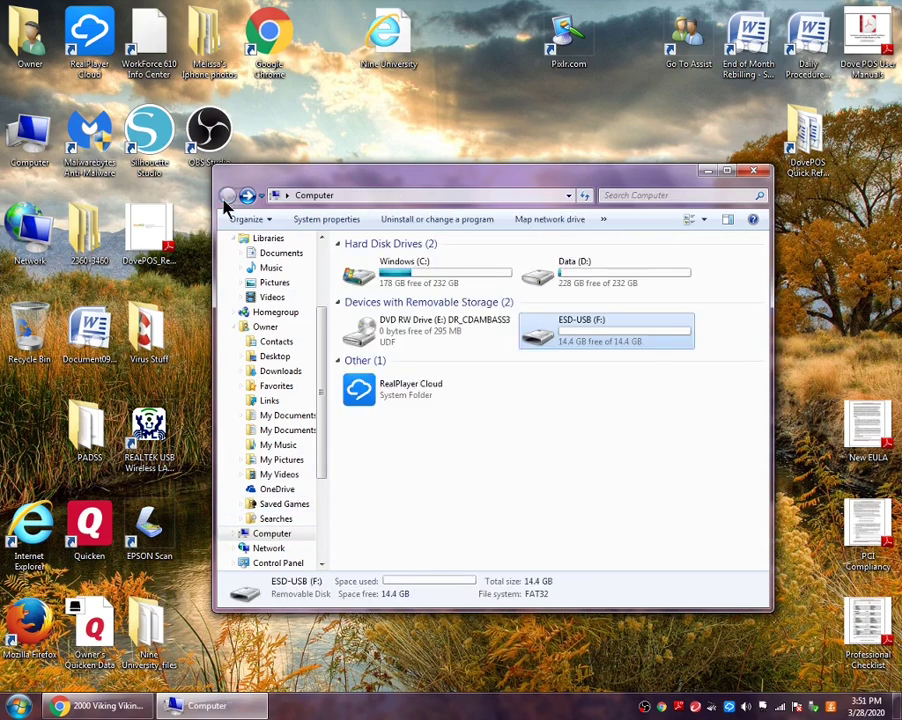
# Quick-format ESD-USB (F:) as FAT32, erasing all data, then open the empty drive.
pyautogui.rightClick(579, 339)
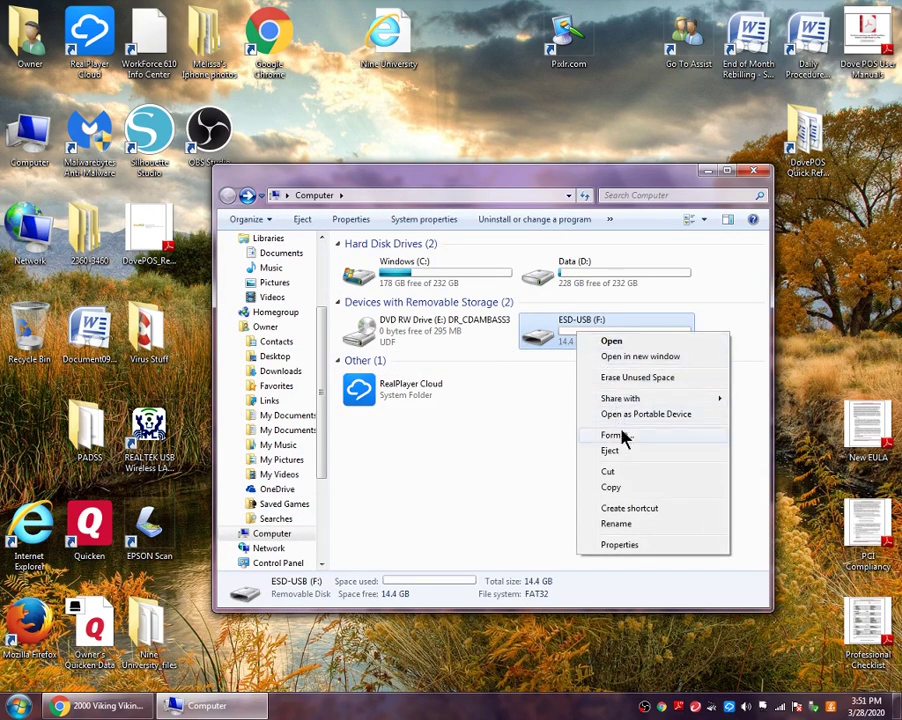
pyautogui.click(612, 439)
pyautogui.click(366, 580)
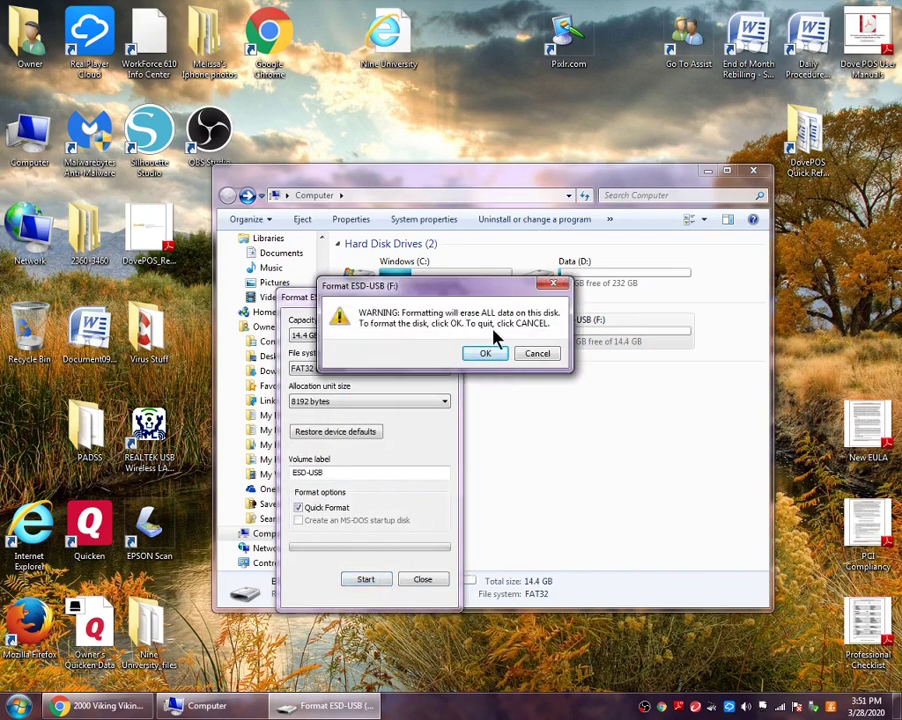
pyautogui.click(487, 355)
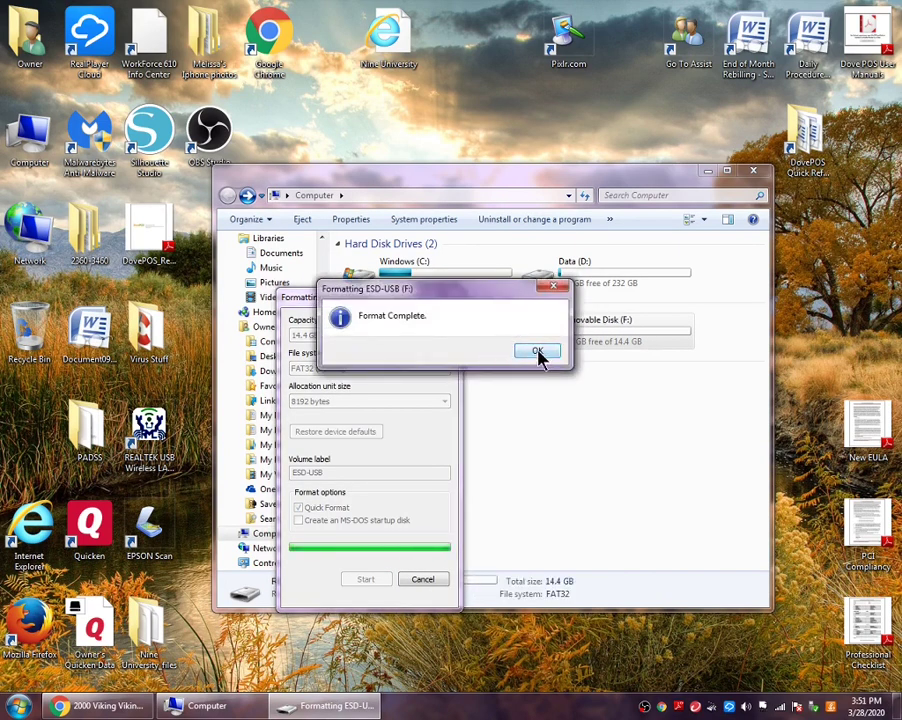
pyautogui.click(537, 352)
pyautogui.press('Escape')
pyautogui.doubleClick(602, 339)
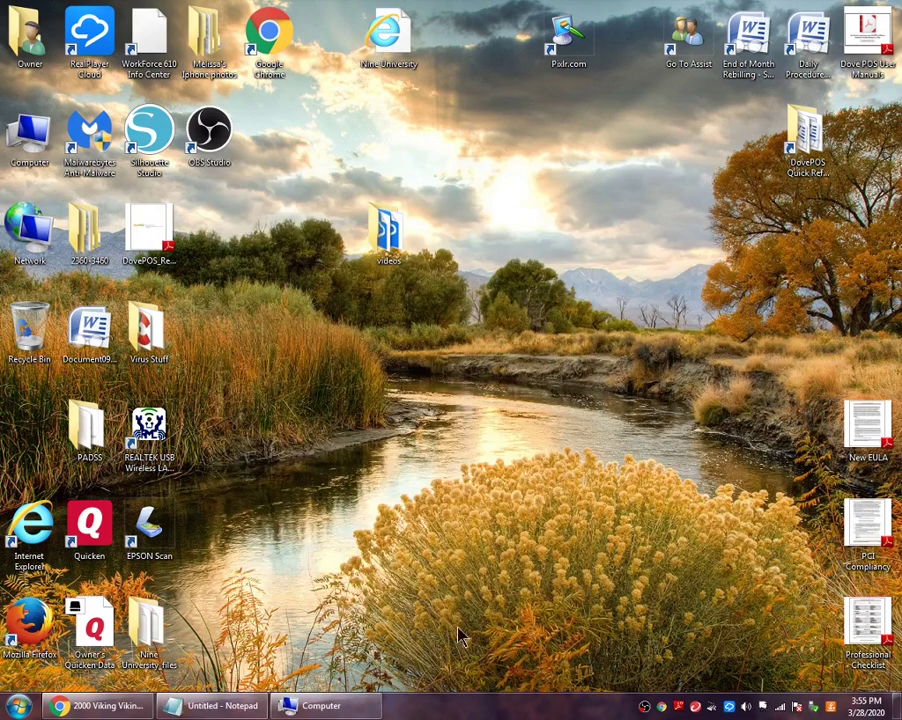
# Create a new folder on the empty ESD-USB (F:) drive, keeping the default name.
pyautogui.click(318, 713)
pyautogui.doubleClick(612, 340)
pyautogui.rightClick(510, 359)
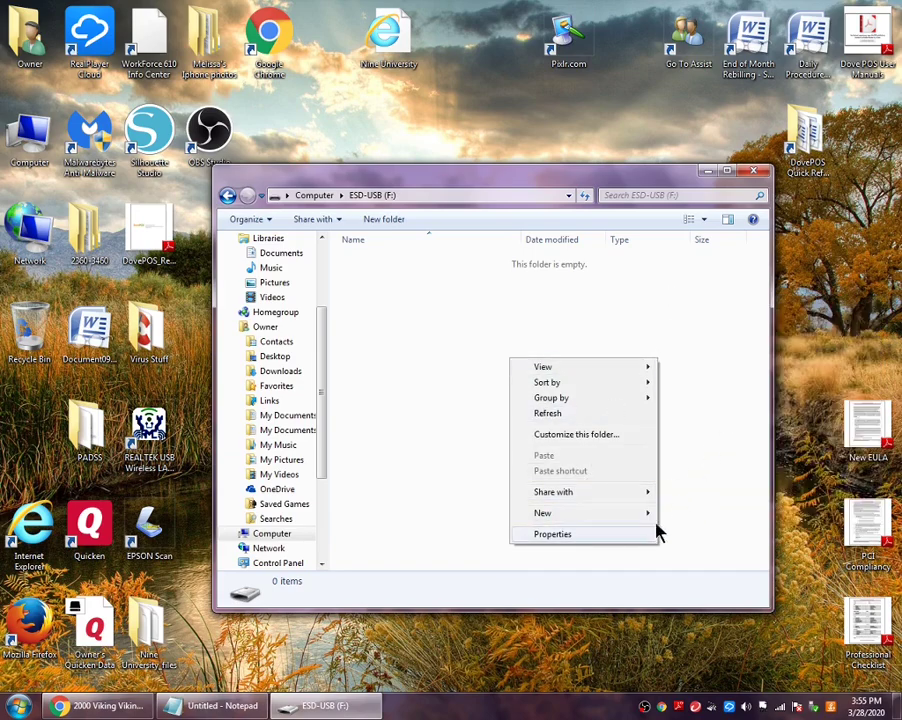
pyautogui.moveTo(618, 513)
pyautogui.click(696, 306)
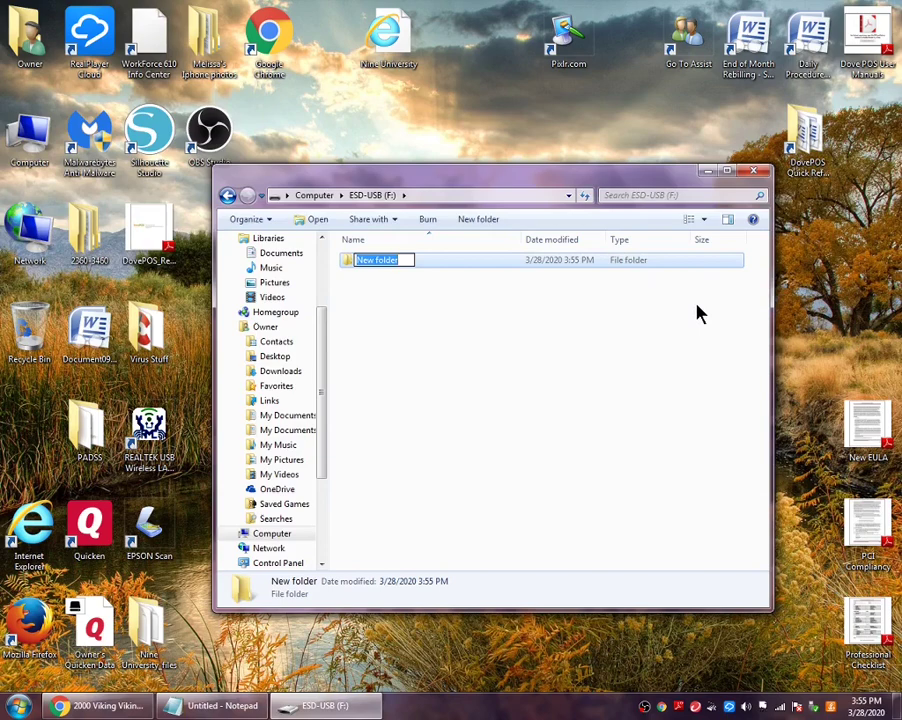
pyautogui.press('Return')
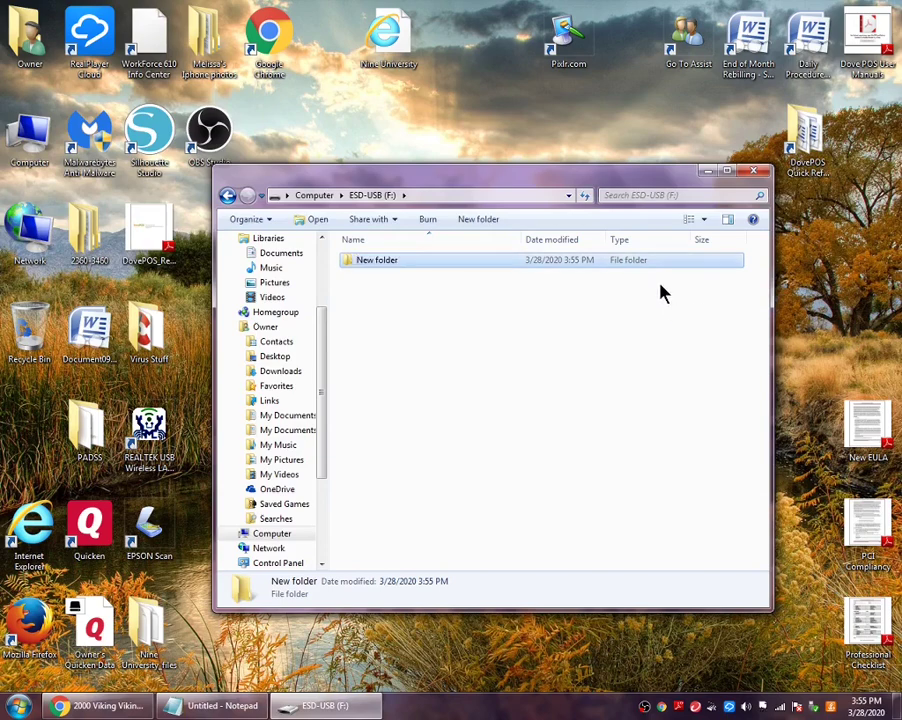
# Rename the new folder to 'Secret'.
pyautogui.rightClick(643, 268)
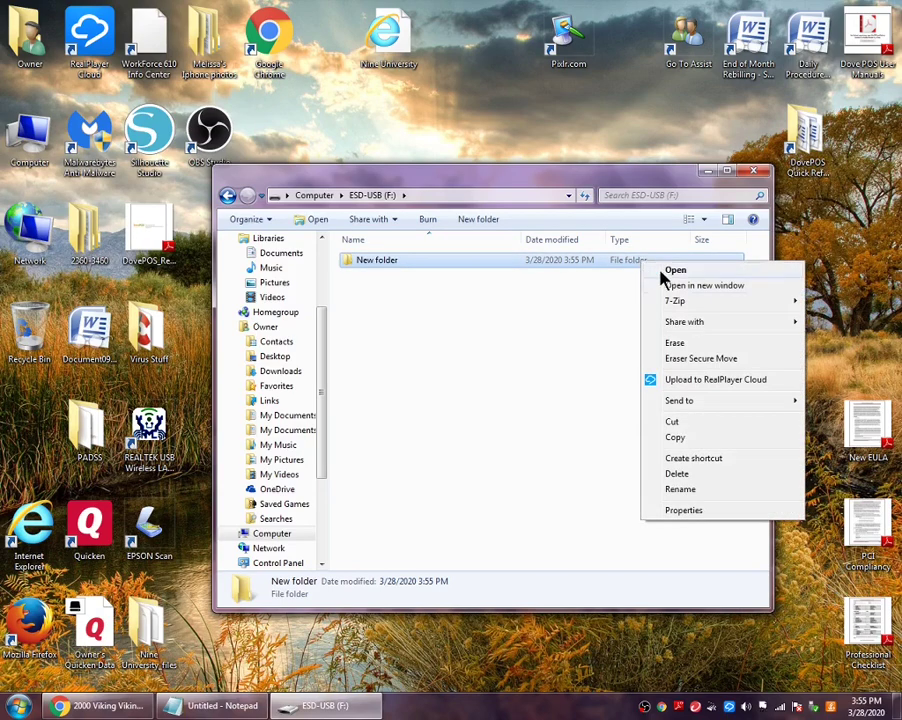
pyautogui.click(690, 490)
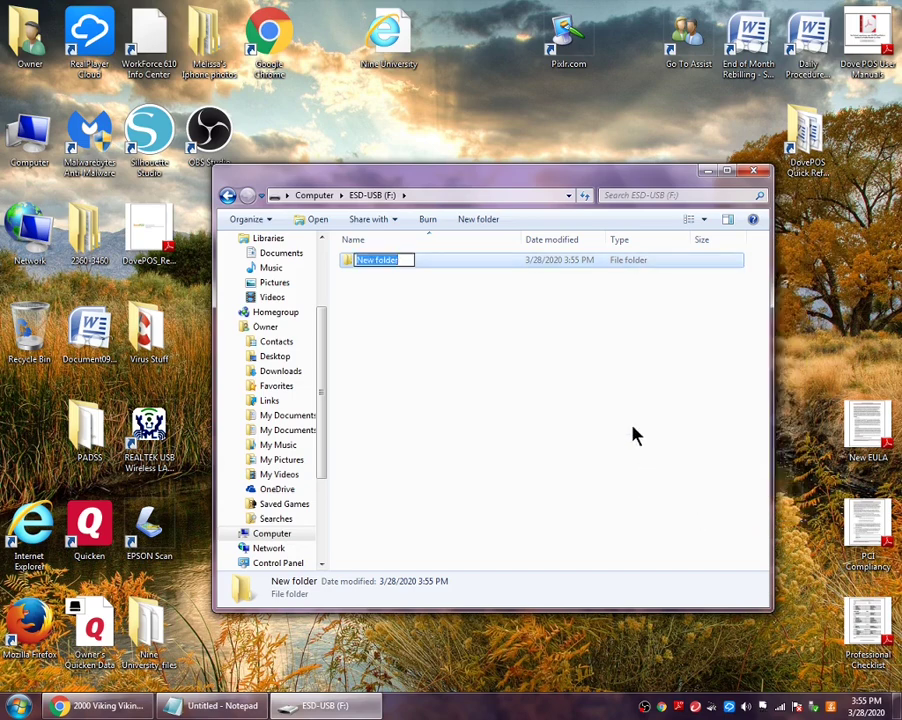
pyautogui.write('Secret')
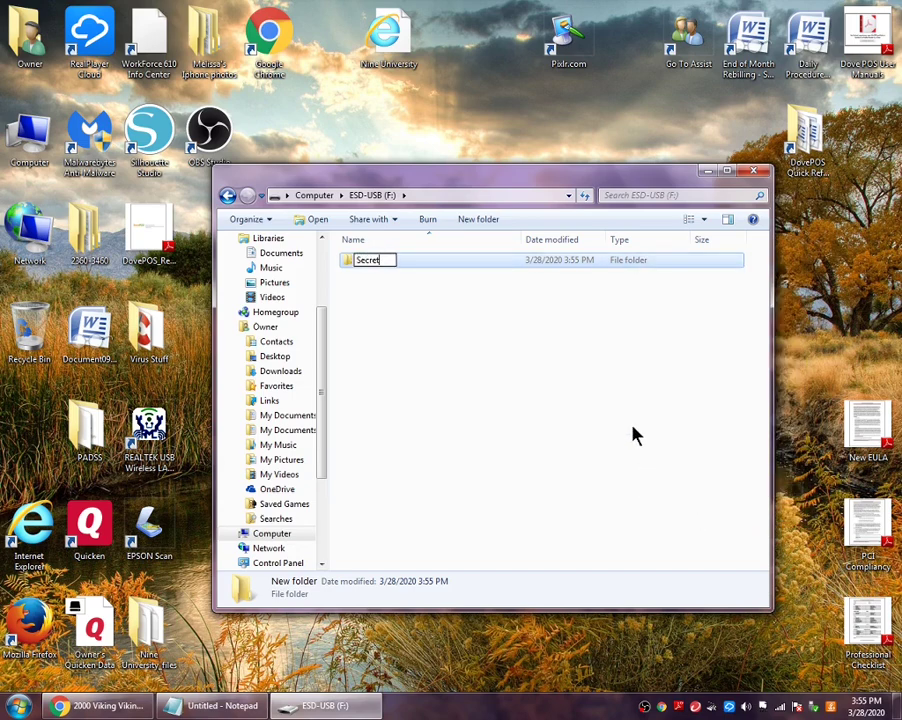
pyautogui.press('Return')
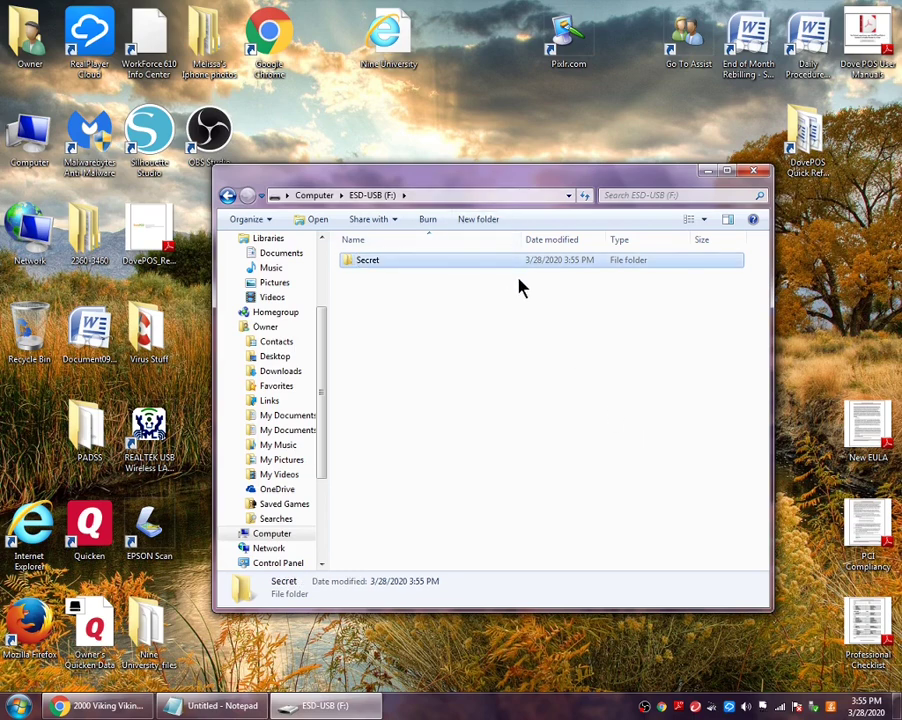
pyautogui.click(540, 361)
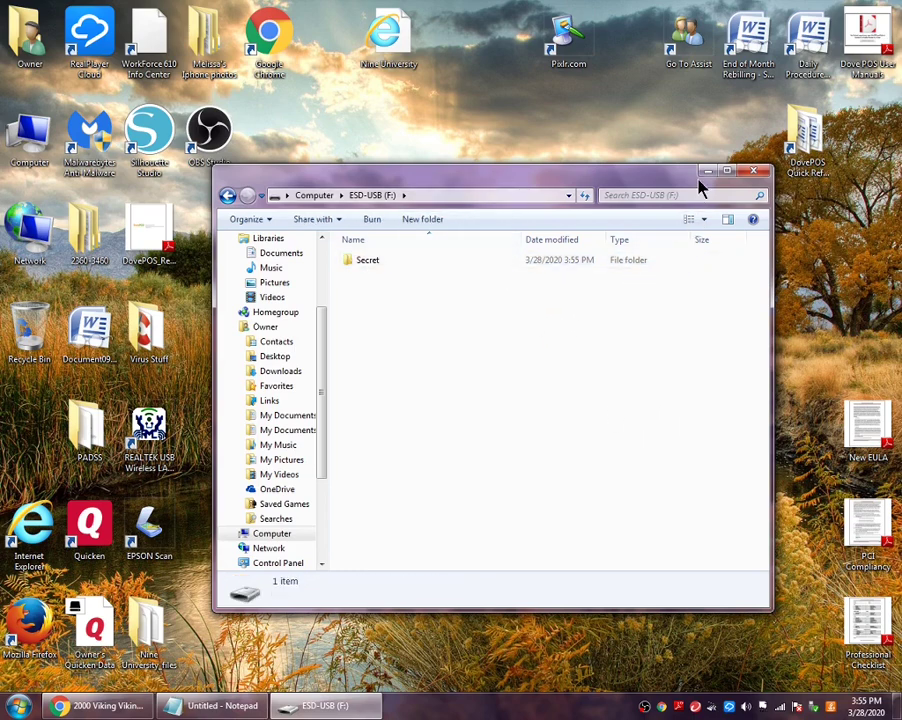
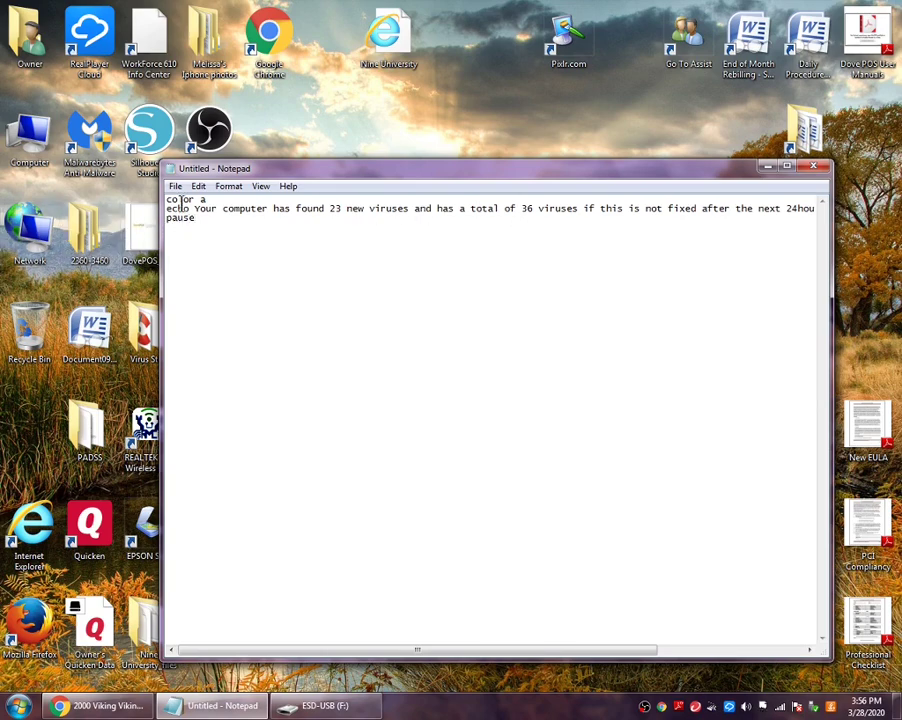
# Open Notepad's File menu to reach the save options.
pyautogui.click(176, 187)
# Choose Save As and navigate to the Secret folder on the ESD-USB (F:) drive.
pyautogui.click(212, 249)
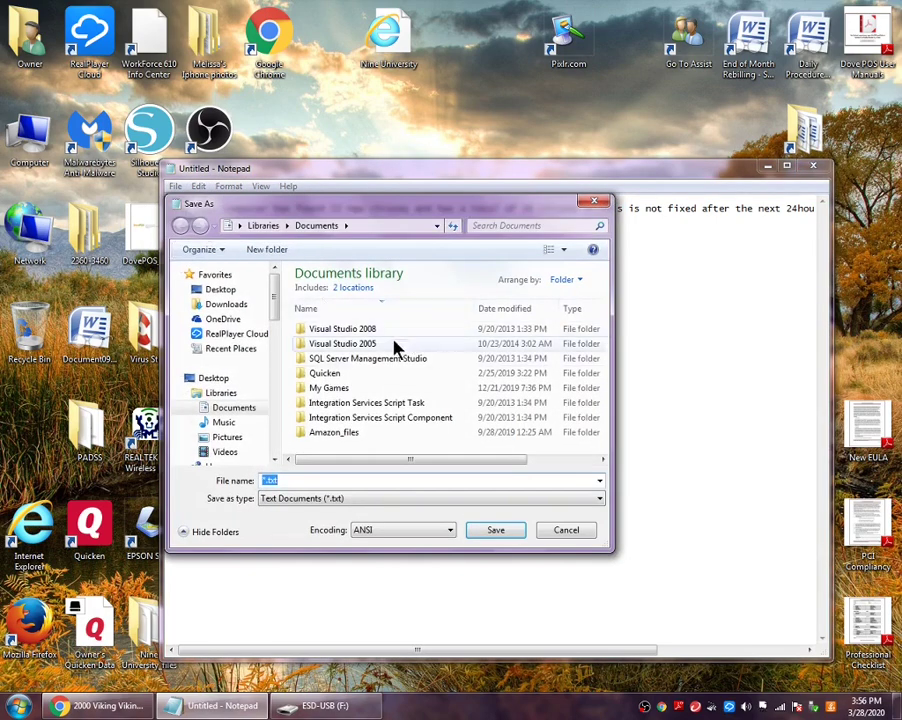
pyautogui.moveTo(274, 298); pyautogui.dragTo(270, 395)
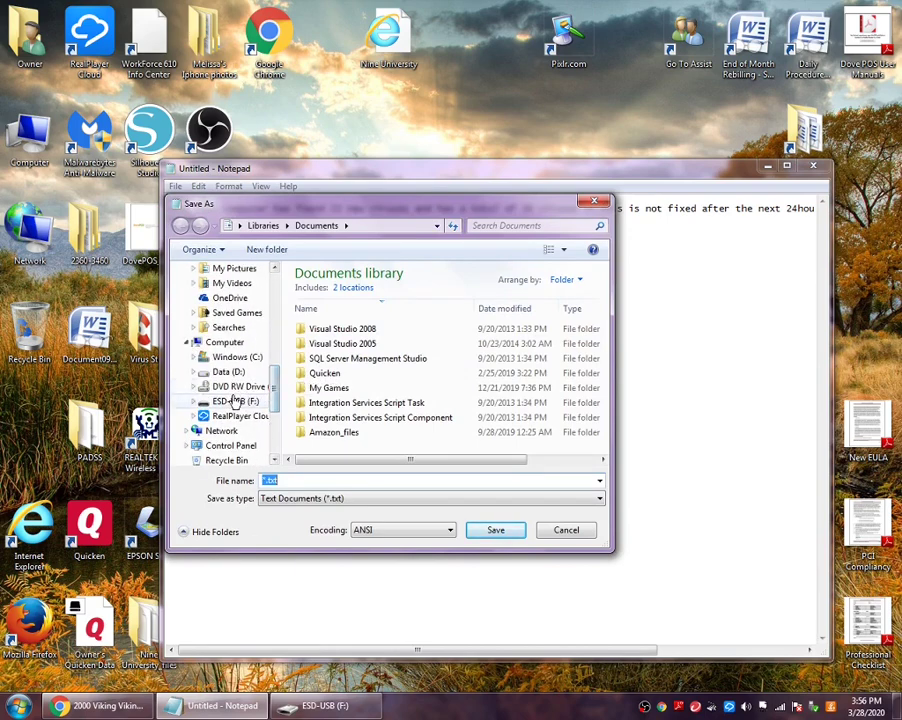
pyautogui.click(235, 401)
pyautogui.doubleClick(320, 291)
# Change the File name entry from *.txt to .bat in the Save As dialog.
pyautogui.click(480, 538)
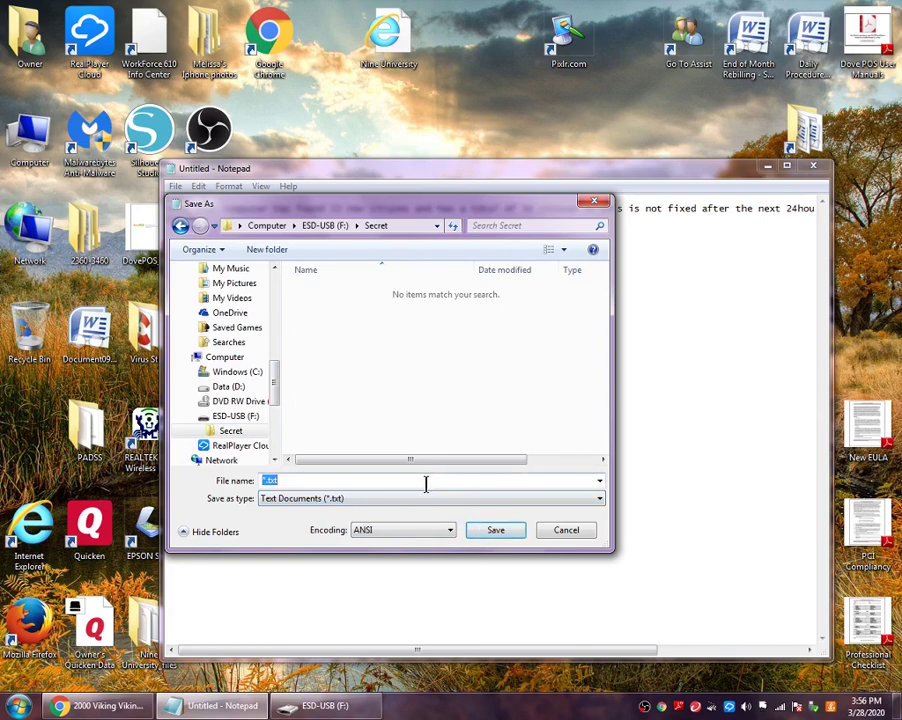
pyautogui.press('BackSpace')
pyautogui.write('.bat')
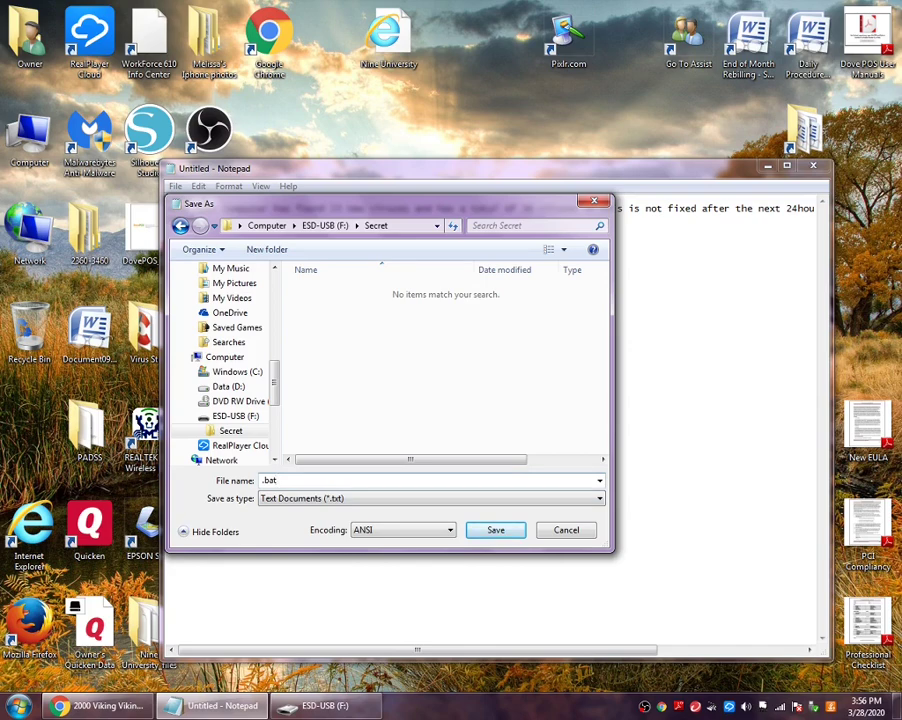
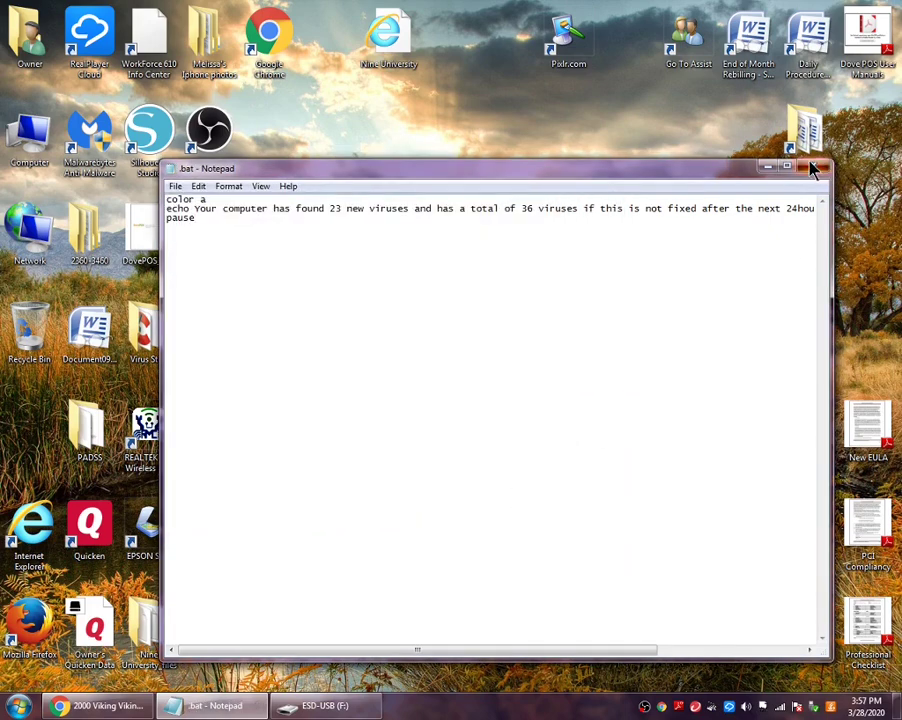
# Close the batch script in Notepad and open the Secret folder on the USB drive.
pyautogui.click(813, 166)
pyautogui.click(213, 705)
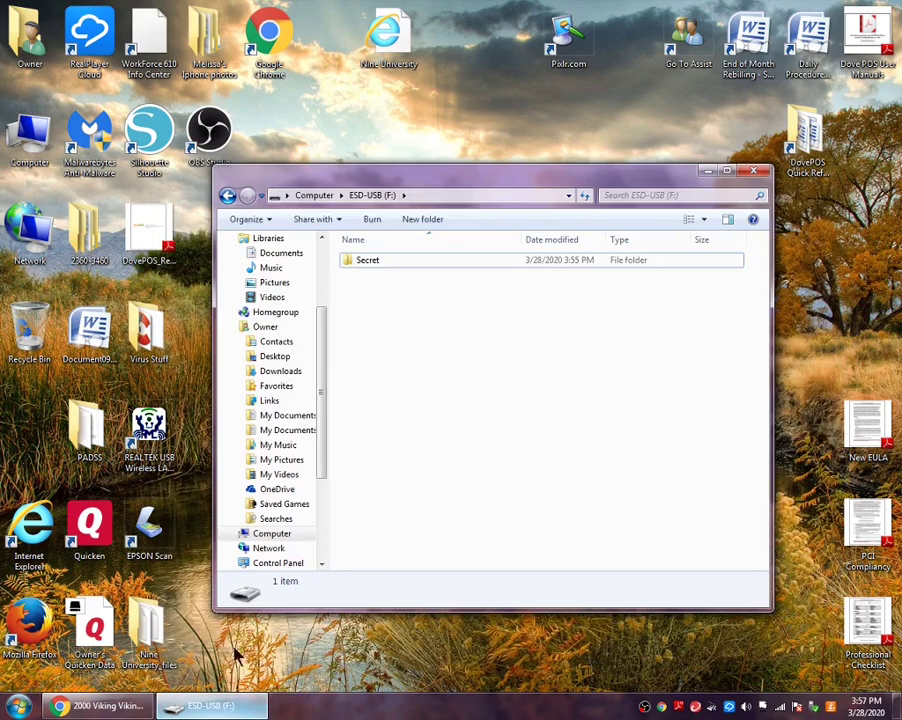
pyautogui.doubleClick(364, 264)
# Test-run the fake virus batch file, close its console, and return to the drive's top level.
pyautogui.click(364, 264)
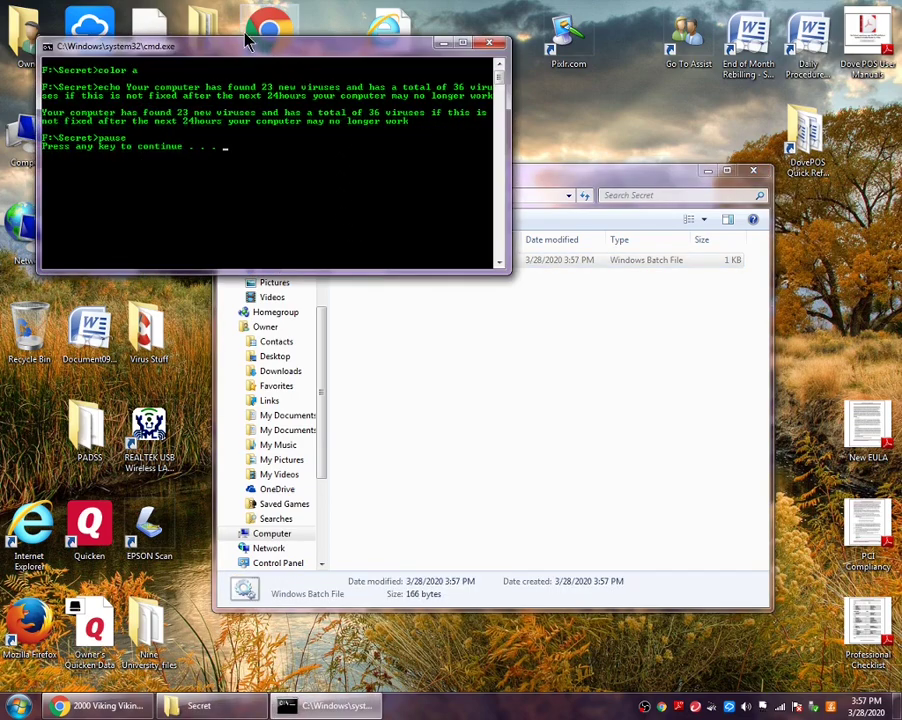
pyautogui.moveTo(241, 51); pyautogui.dragTo(370, 150)
pyautogui.click(476, 134)
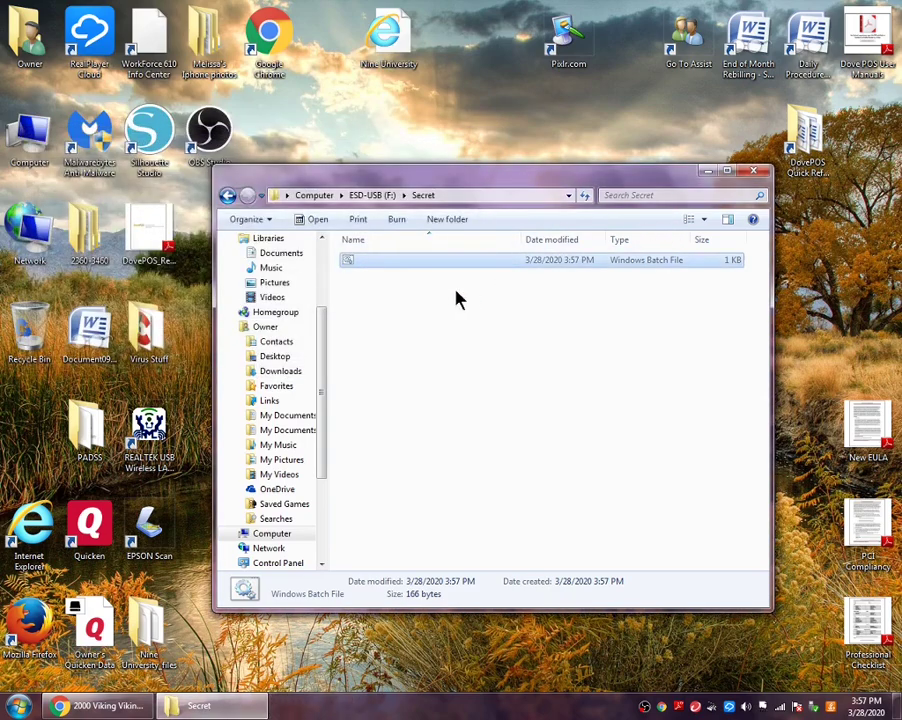
pyautogui.click(228, 196)
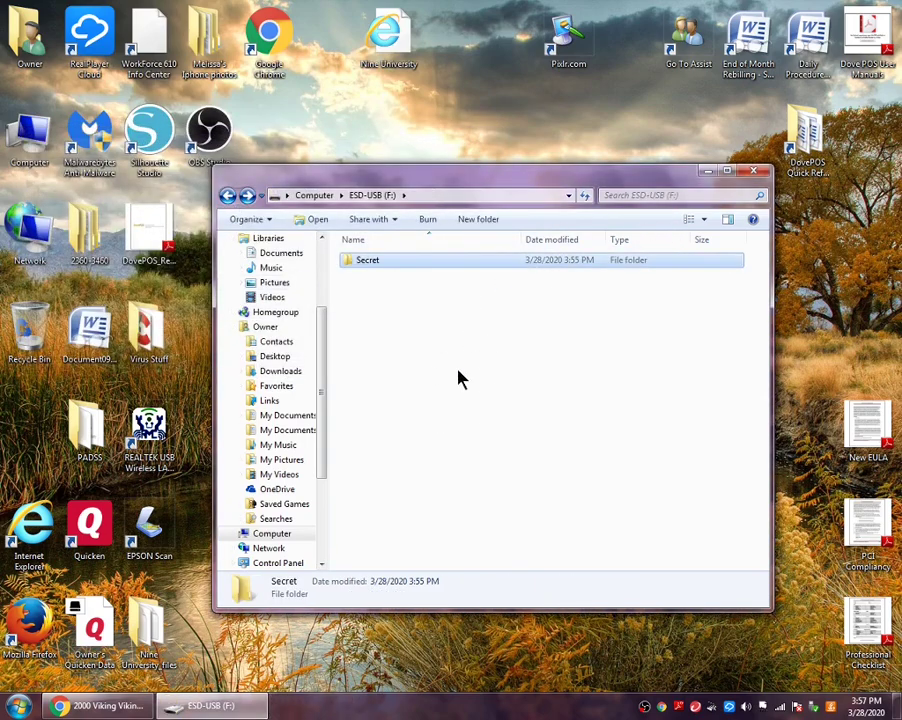
# Start a new shortcut from the USB drive's empty-area context menu.
pyautogui.click(209, 707)
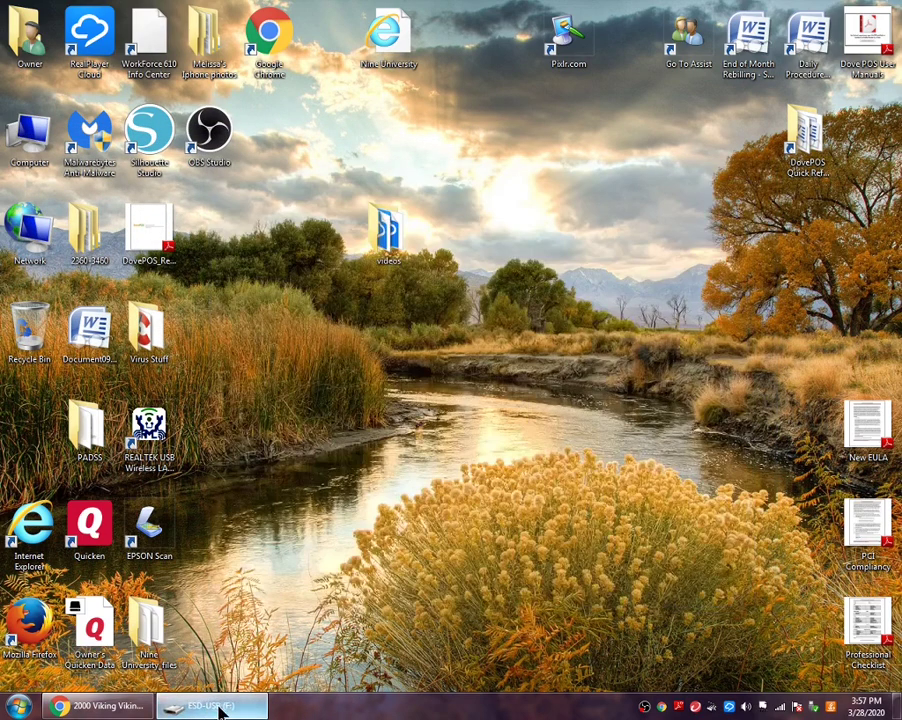
pyautogui.click(219, 707)
pyautogui.rightClick(474, 359)
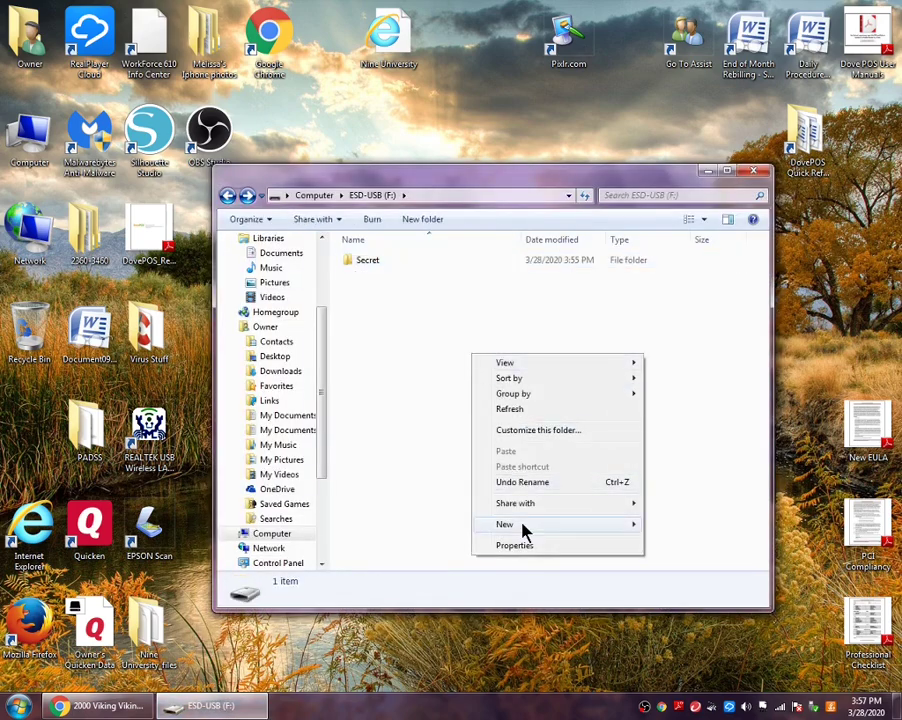
pyautogui.moveTo(524, 528)
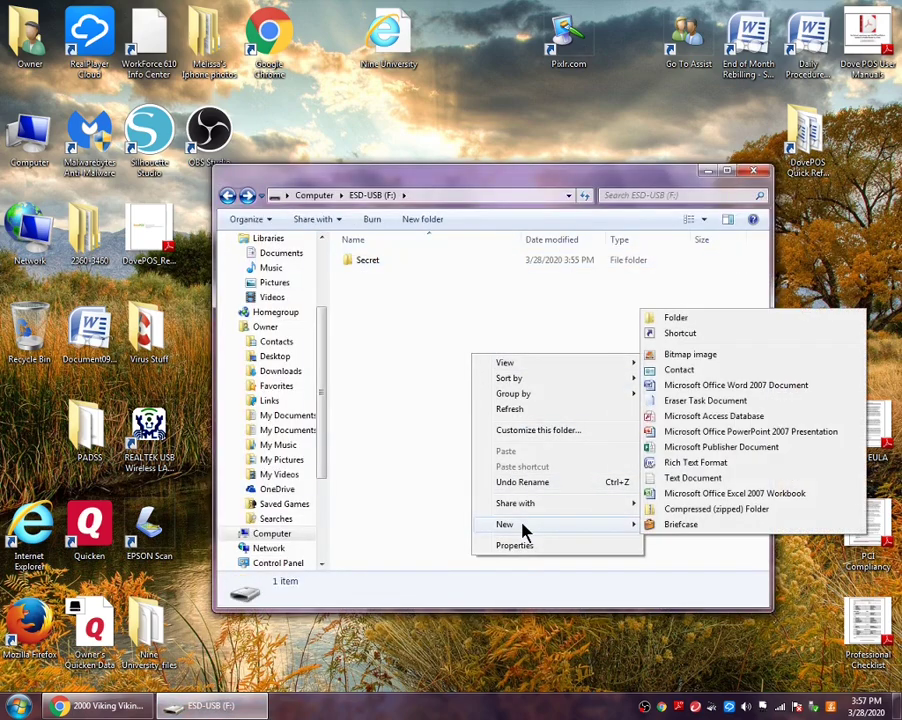
pyautogui.click(688, 338)
# Set the shortcut's target to the .bat file in ESD-USB (F:) > Secret.
pyautogui.click(596, 343)
pyautogui.scroll(-10, 417, 382)
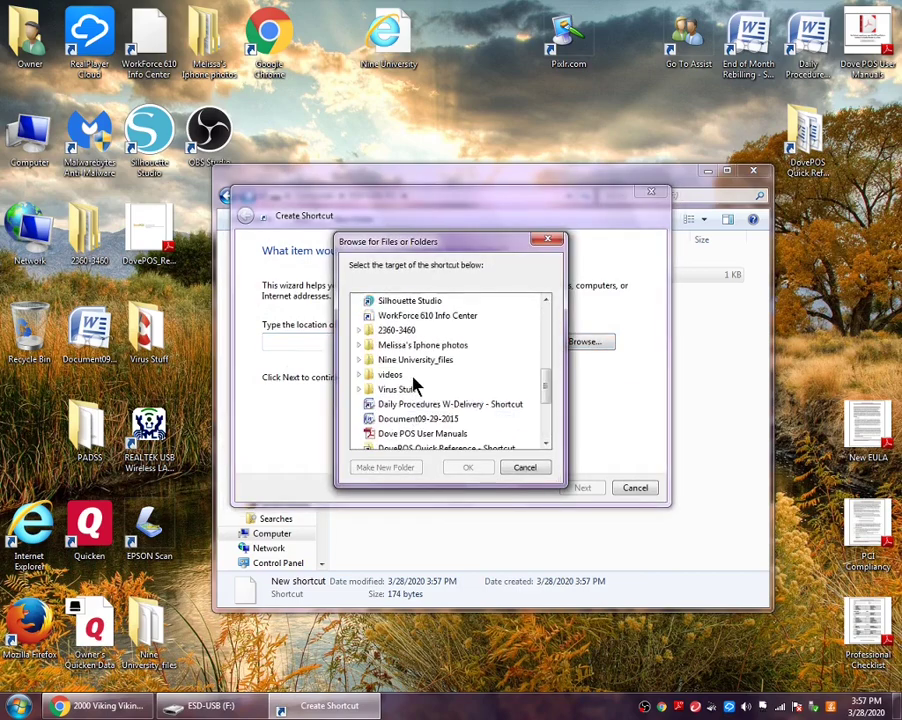
pyautogui.scroll(7, 415, 387)
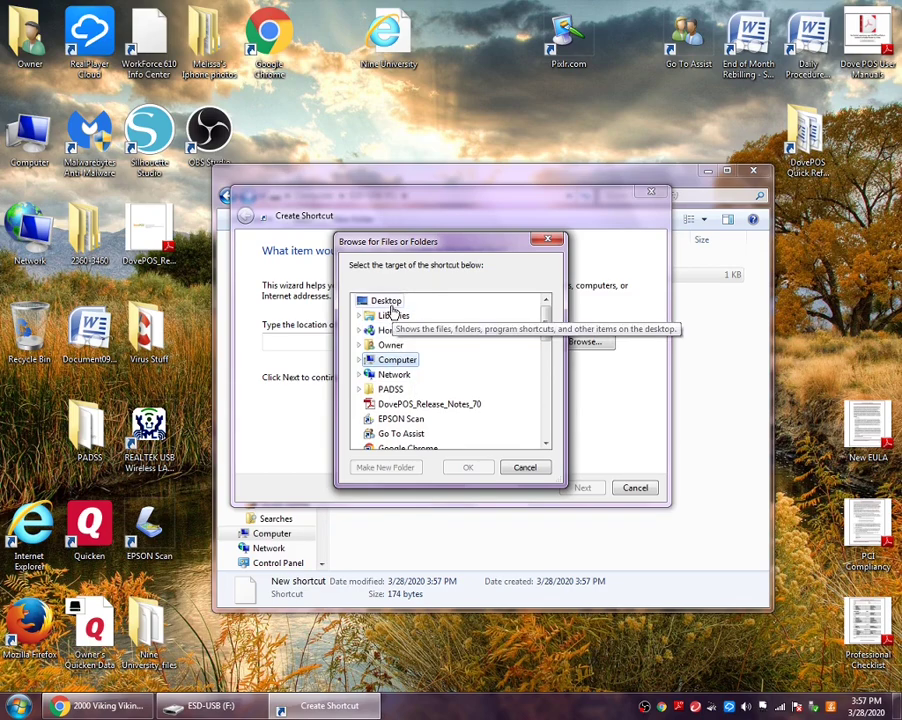
pyautogui.scroll(-8, 392, 330)
pyautogui.scroll(-3, 390, 338)
pyautogui.scroll(6, 390, 338)
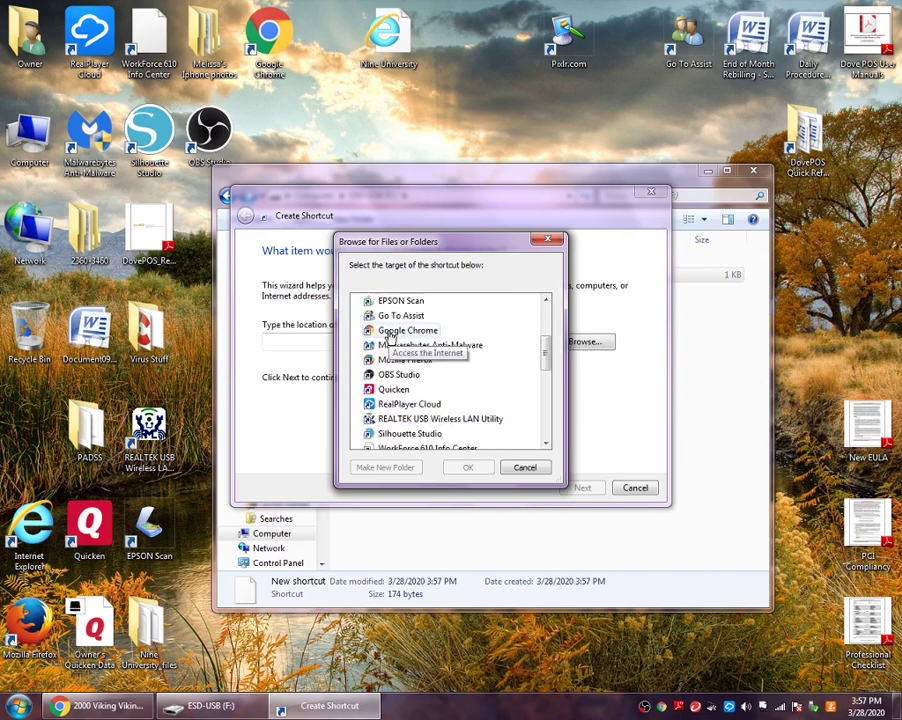
pyautogui.scroll(2, 390, 350)
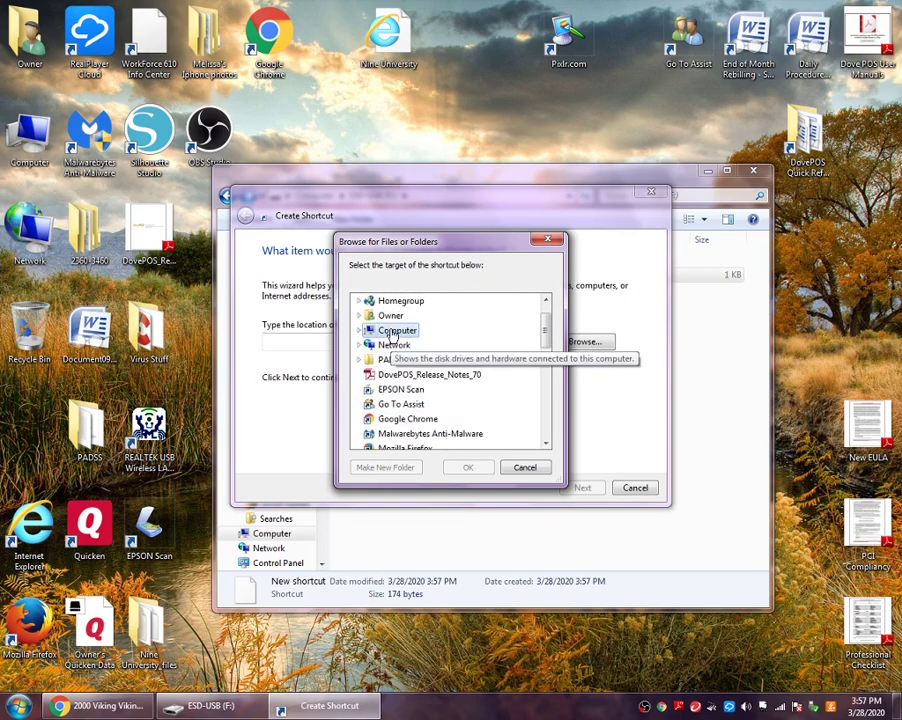
pyautogui.click(392, 331)
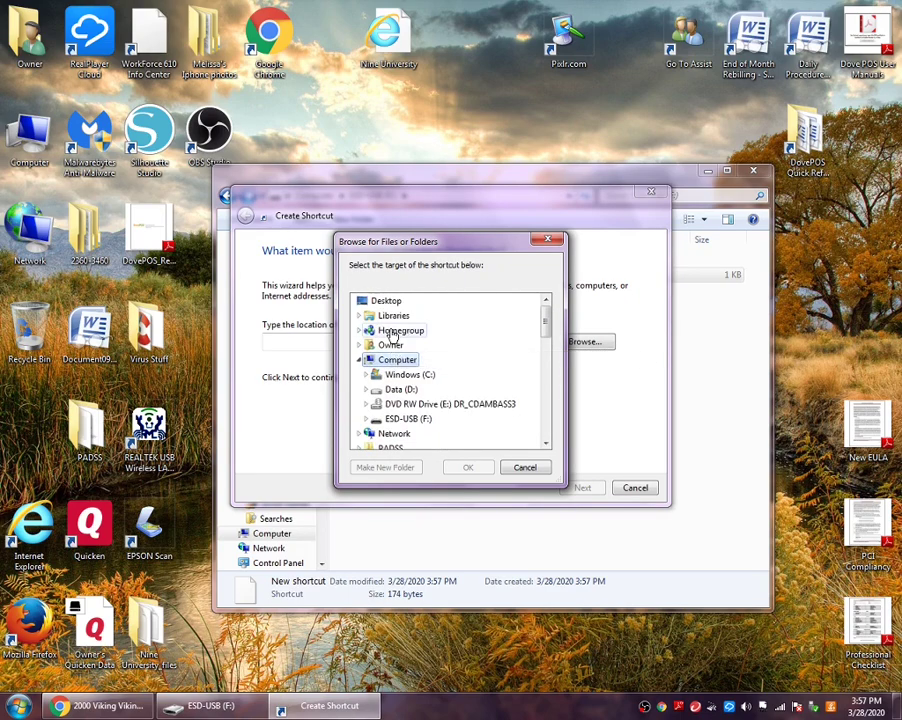
pyautogui.click(402, 420)
pyautogui.scroll(-2, 410, 422)
pyautogui.scroll(2, 408, 352)
pyautogui.click(405, 430)
pyautogui.click(391, 406)
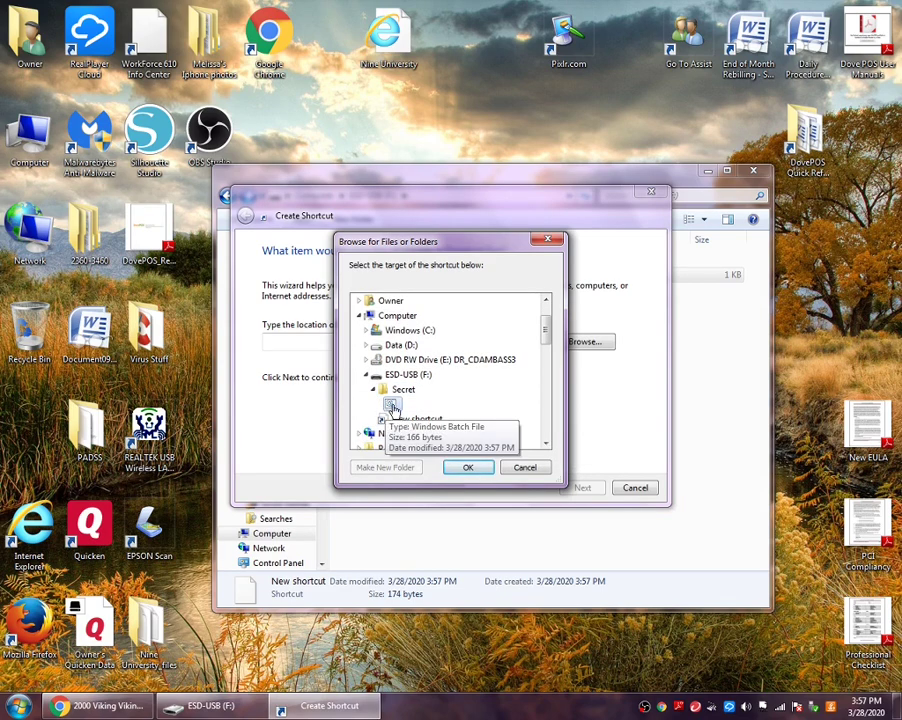
pyautogui.click(471, 470)
# Name the shortcut 'Secret' and finish creating it.
pyautogui.click(585, 487)
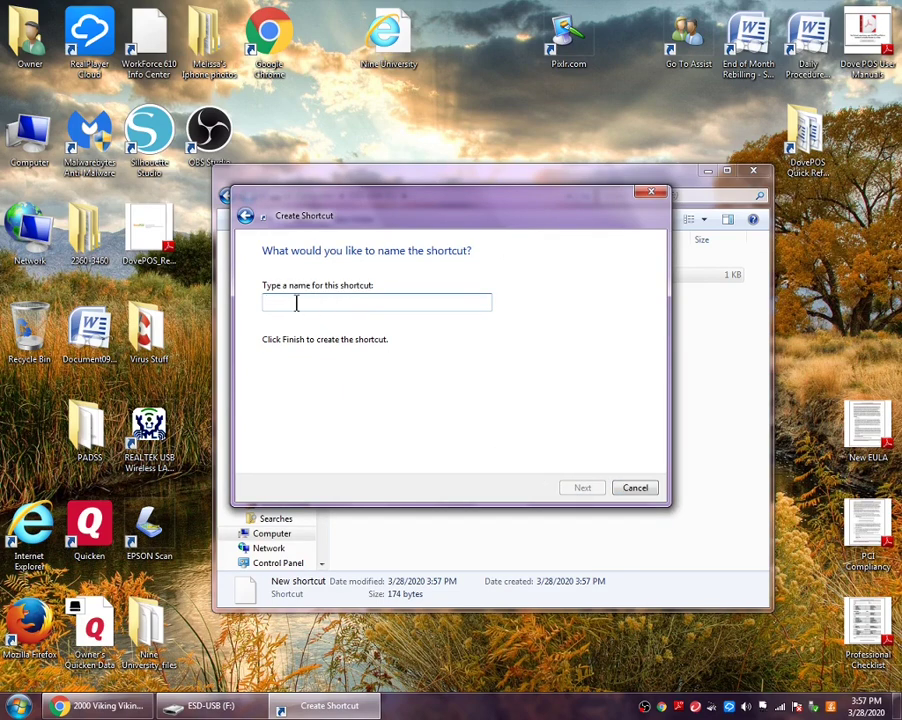
pyautogui.write('Sec')
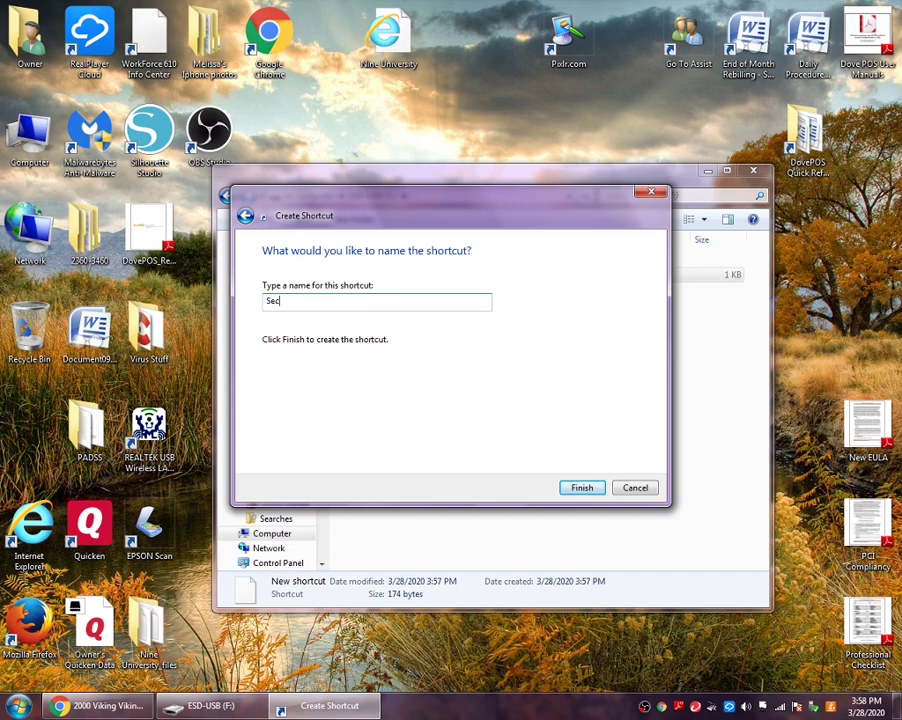
pyautogui.write('ret')
pyautogui.click(578, 487)
pyautogui.press('Up')
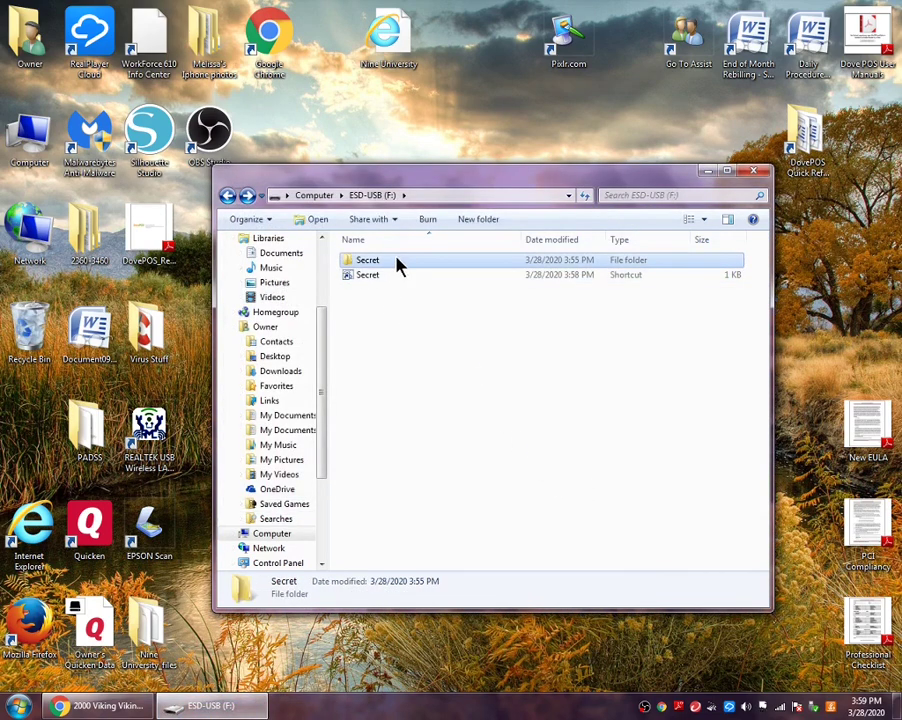
# Set the Secret folder's Hidden attribute, applying it to all its subfolders and files.
pyautogui.rightClick(362, 263)
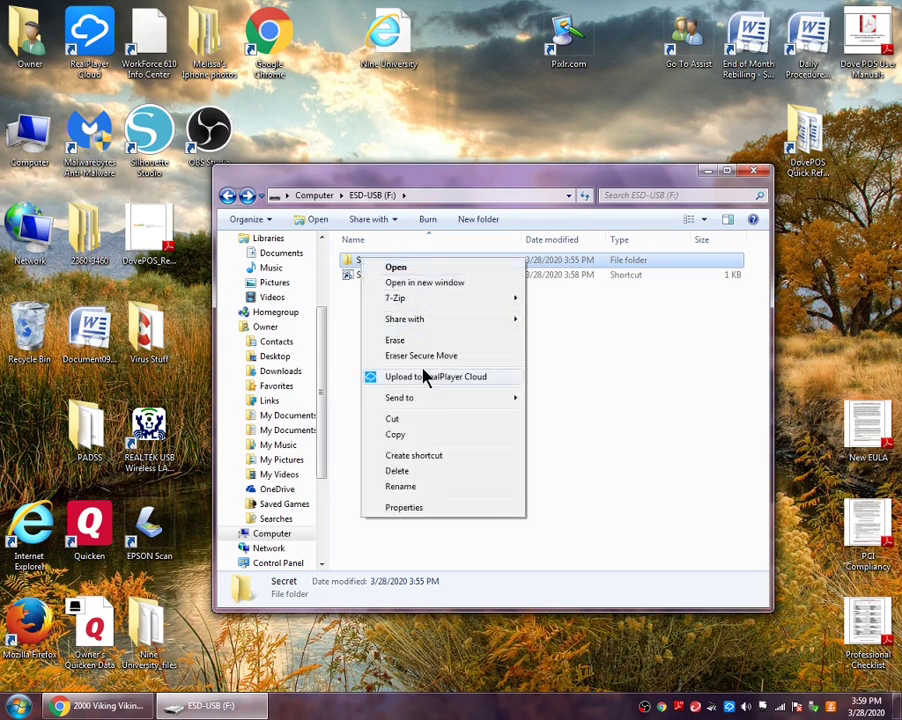
pyautogui.click(397, 511)
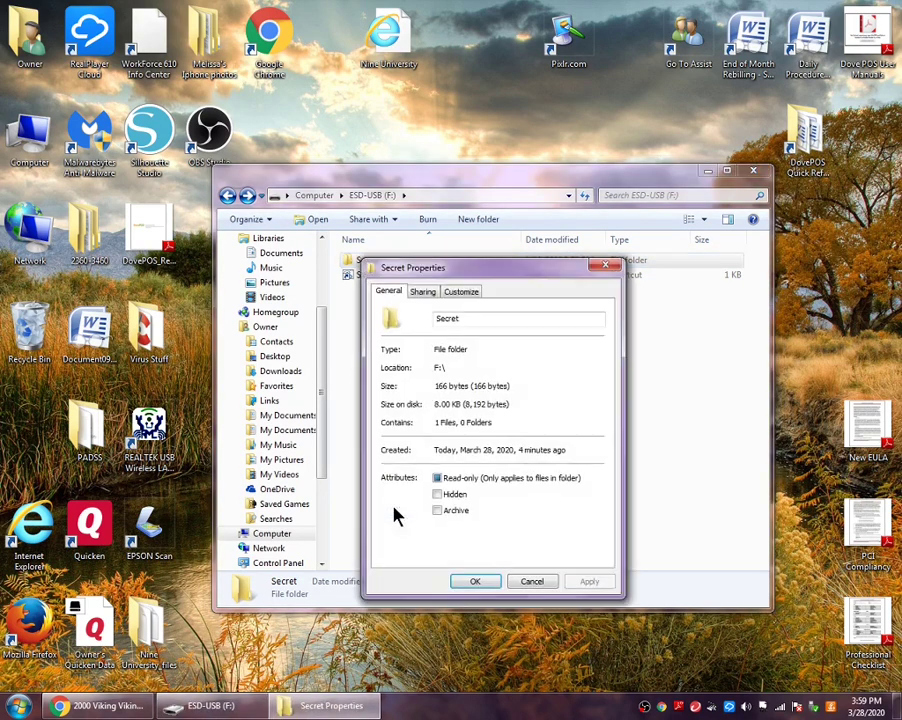
pyautogui.click(437, 494)
pyautogui.click(590, 581)
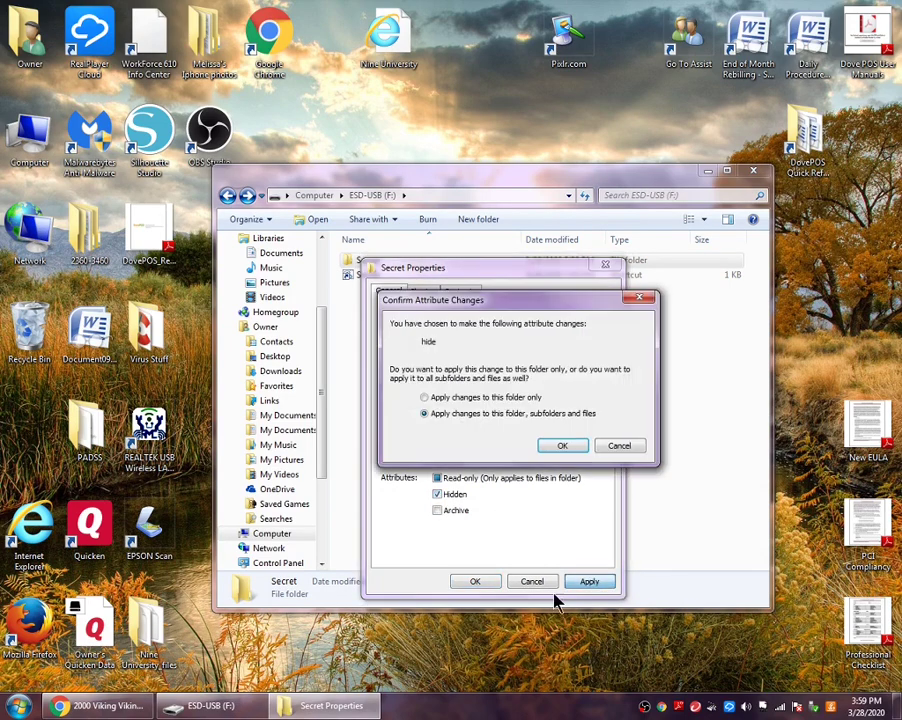
pyautogui.click(566, 447)
pyautogui.click(476, 582)
# Change the Secret shortcut's icon to the plain folder icon from SHELL32.
pyautogui.rightClick(455, 262)
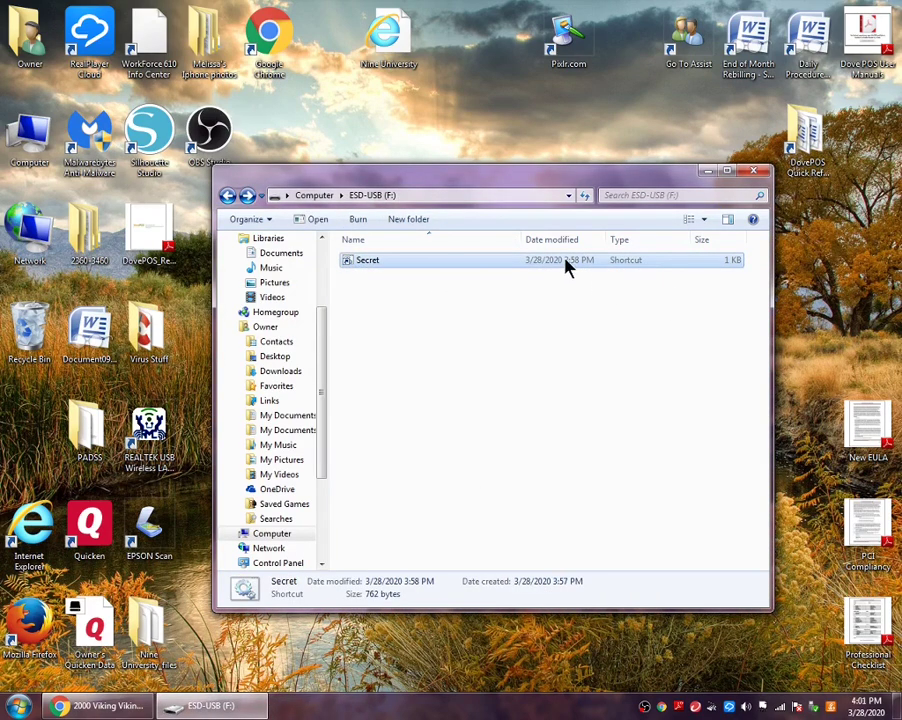
pyautogui.rightClick(566, 264)
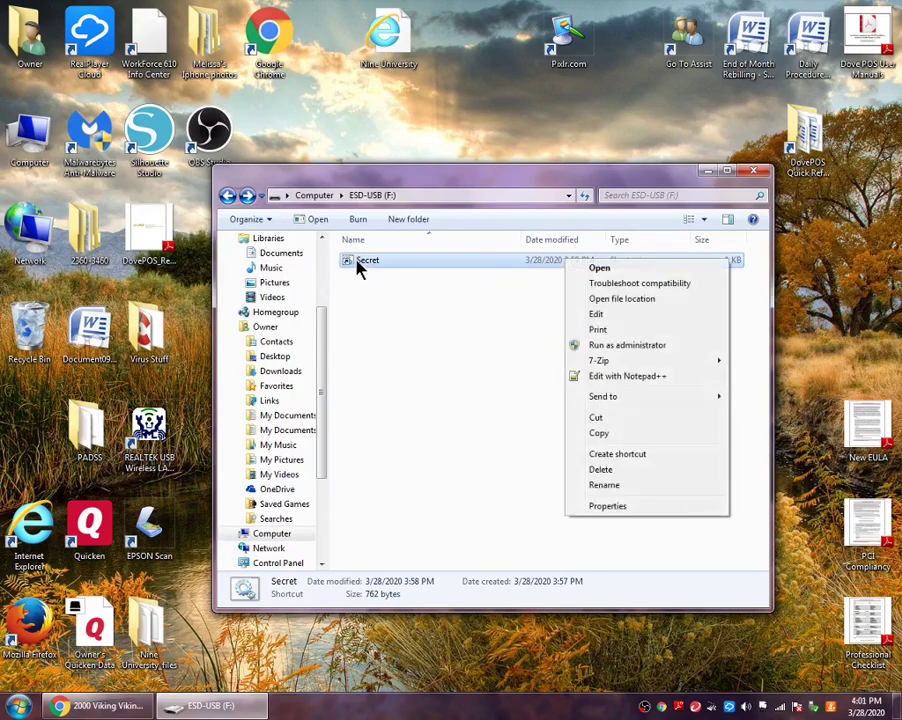
pyautogui.click(588, 506)
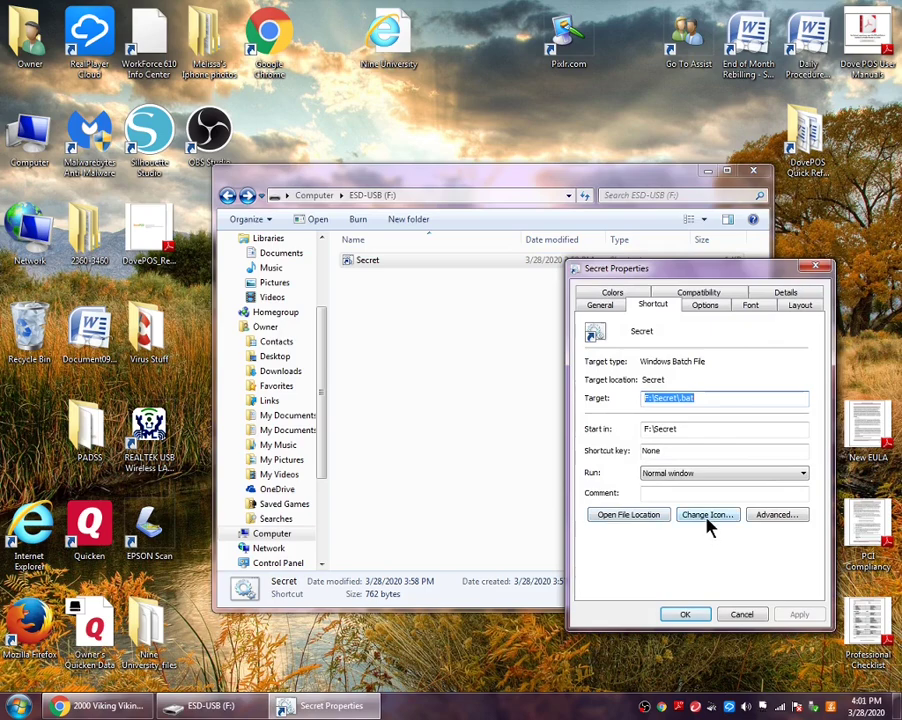
pyautogui.click(706, 522)
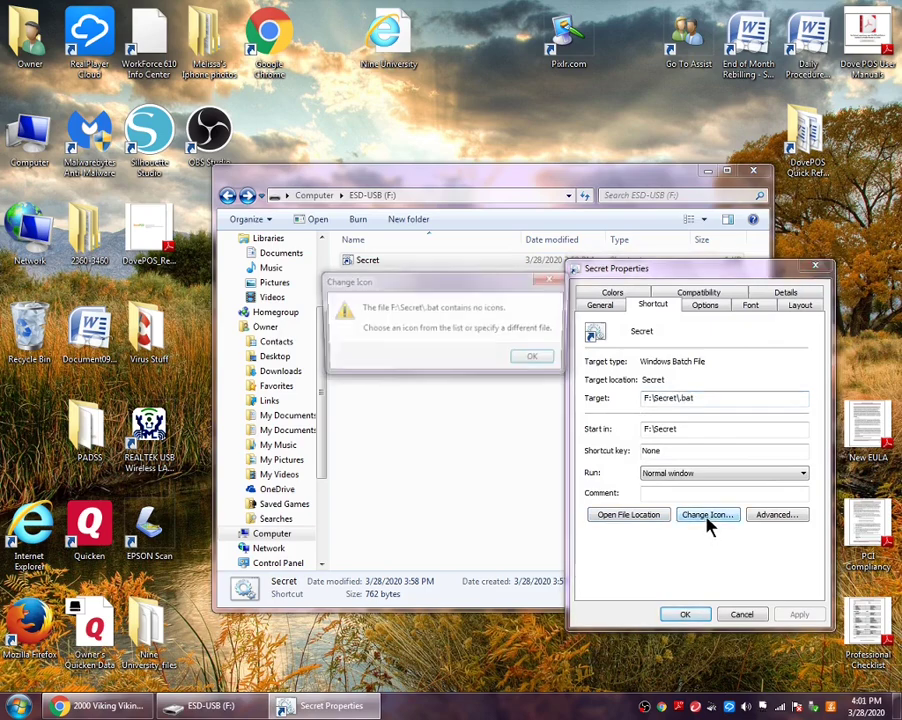
pyautogui.click(536, 358)
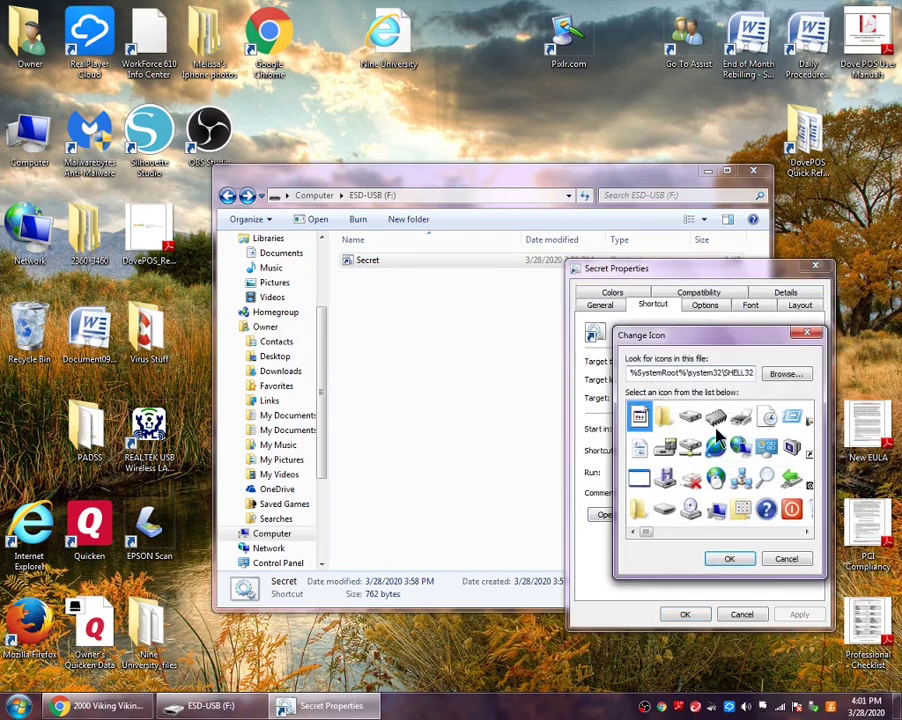
pyautogui.click(637, 511)
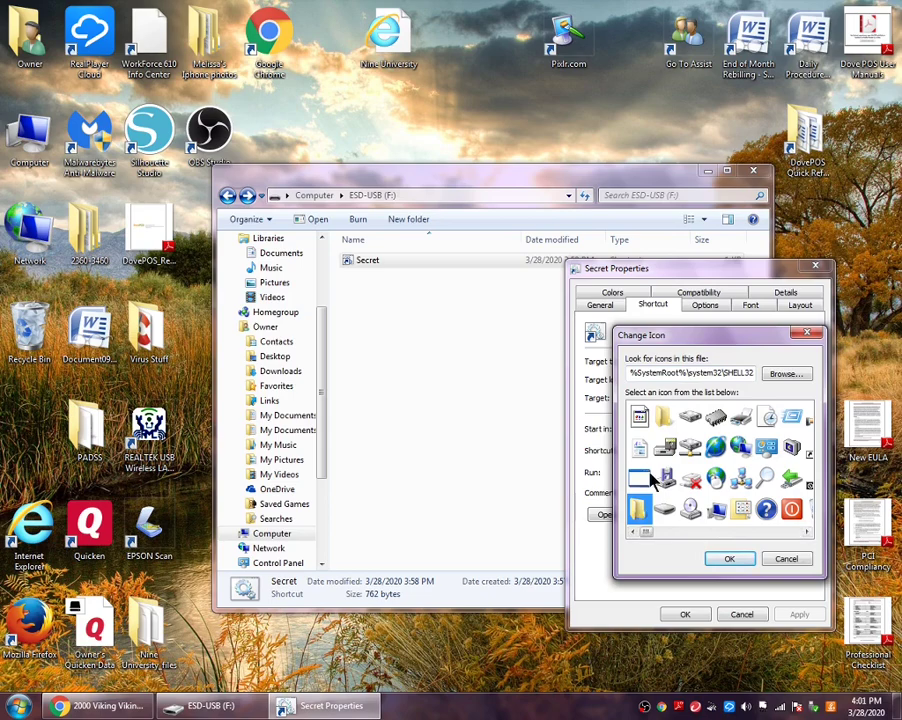
pyautogui.click(729, 560)
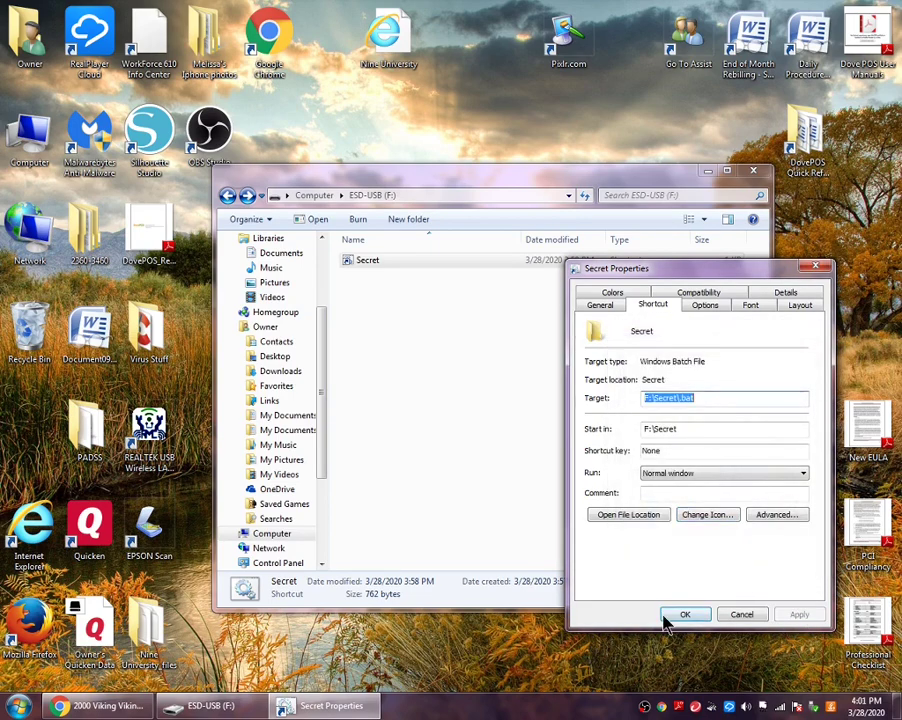
pyautogui.click(665, 616)
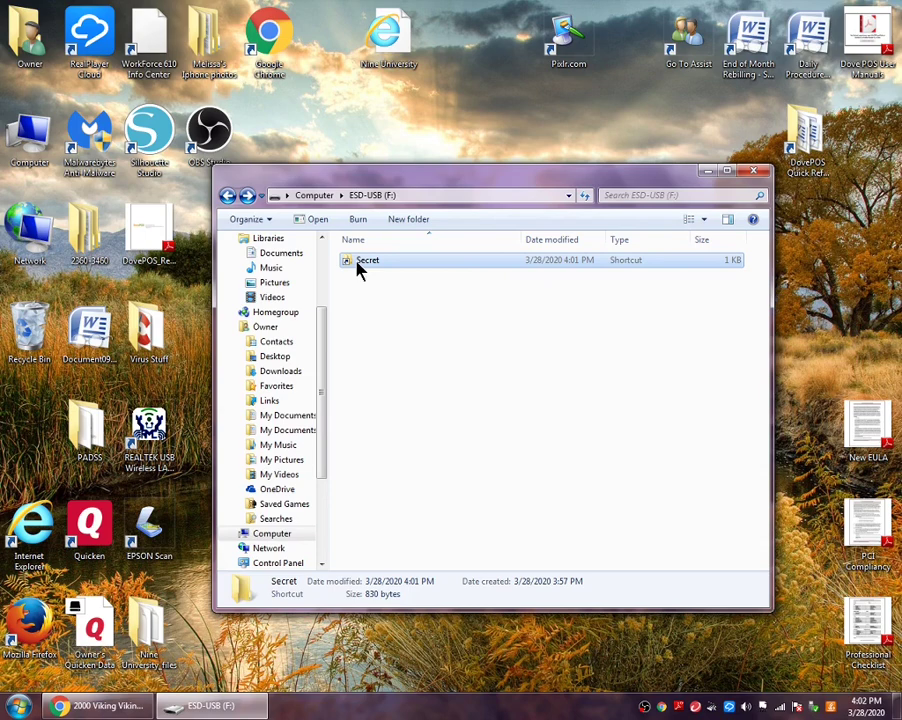
pyautogui.doubleClick(618, 262)
pyautogui.moveTo(465, 178); pyautogui.dragTo(413, 240)
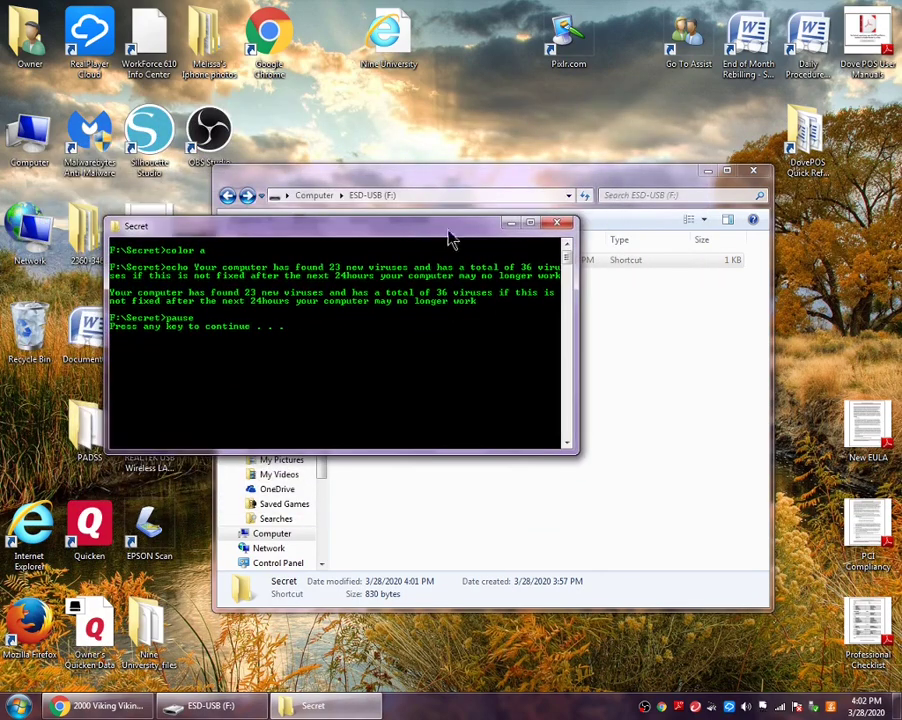
pyautogui.click(557, 224)
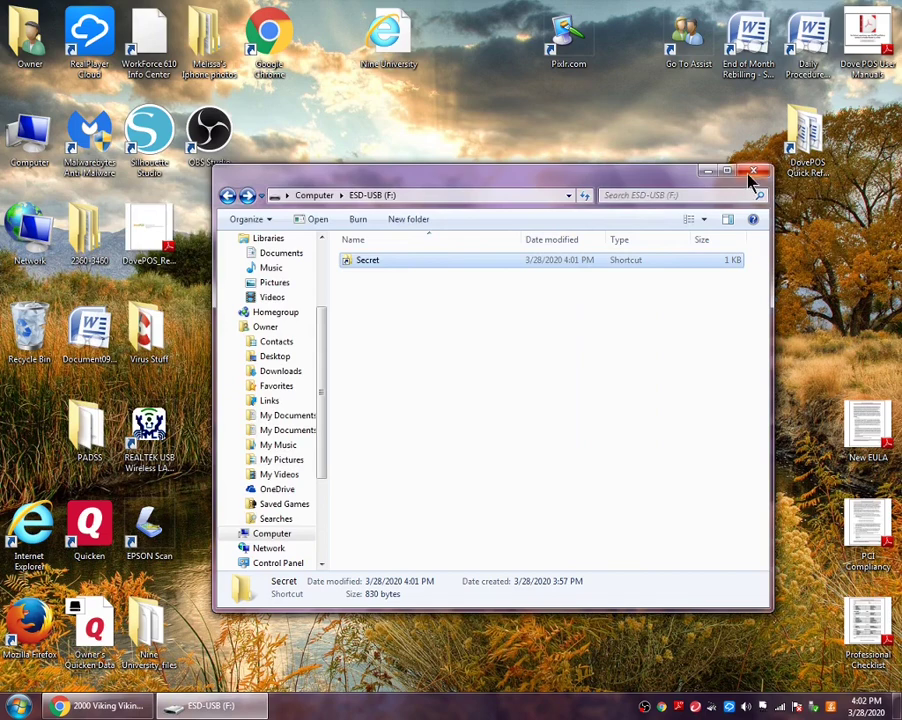